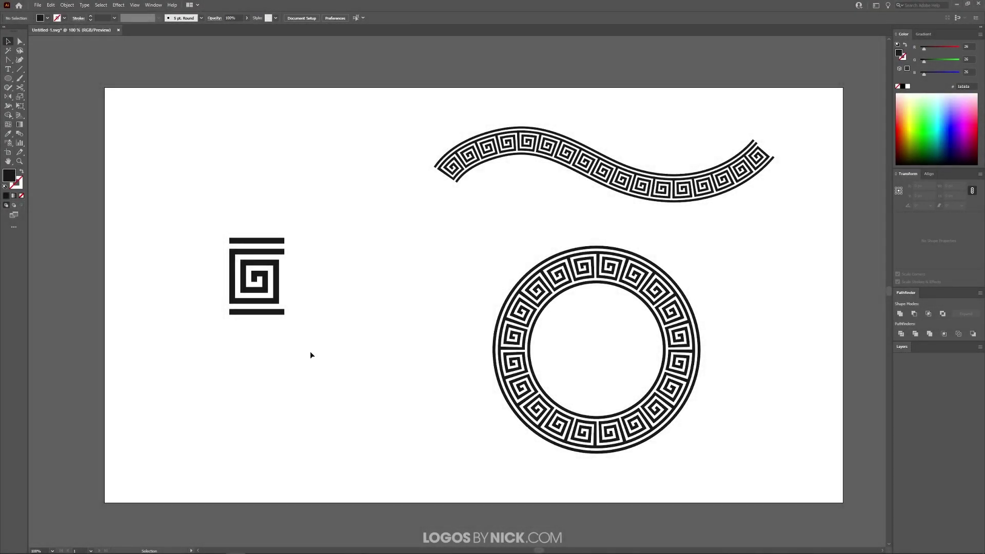
- Create a new blank document and paste the Greek key tile into its top-left corner
left_click(277, 313)
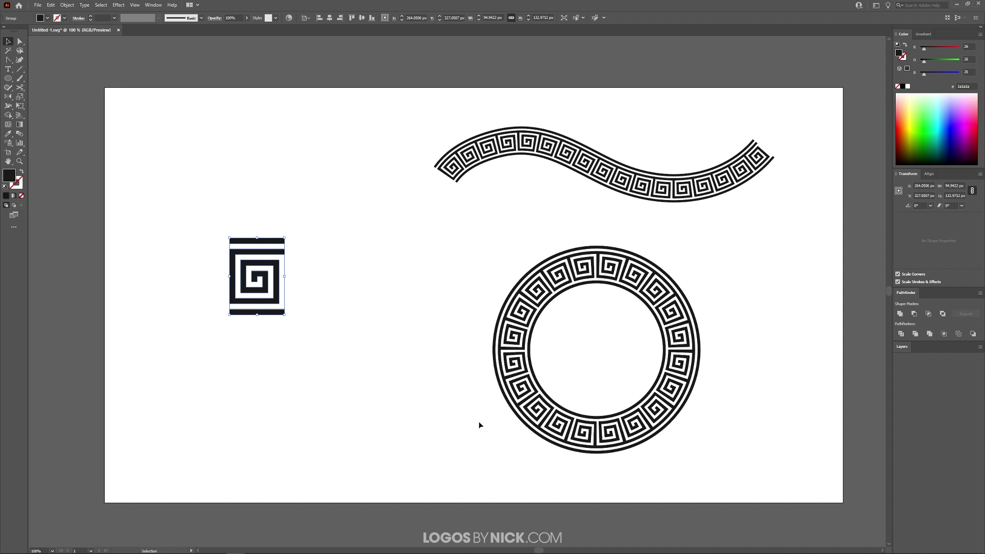
left_click(356, 349)
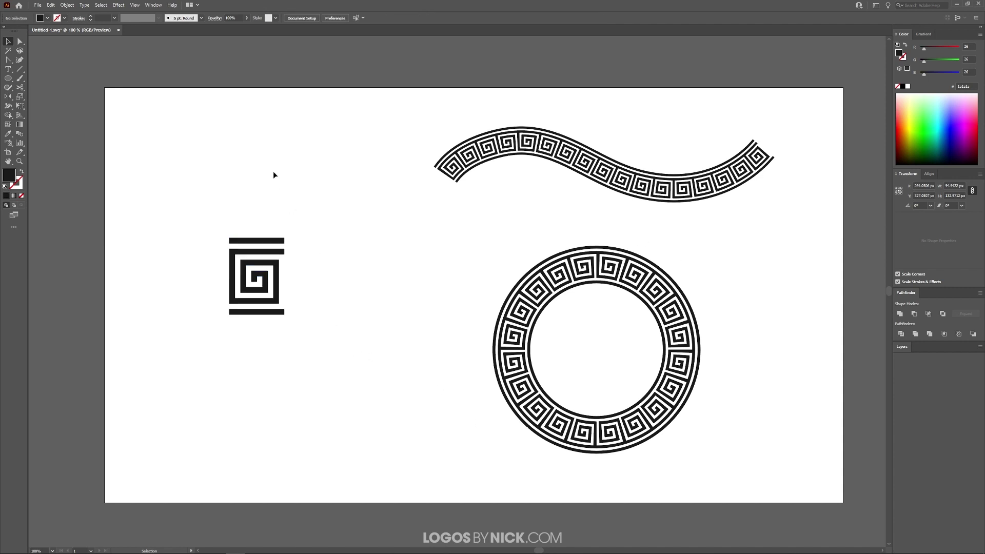
left_click(42, 6)
left_click(51, 14)
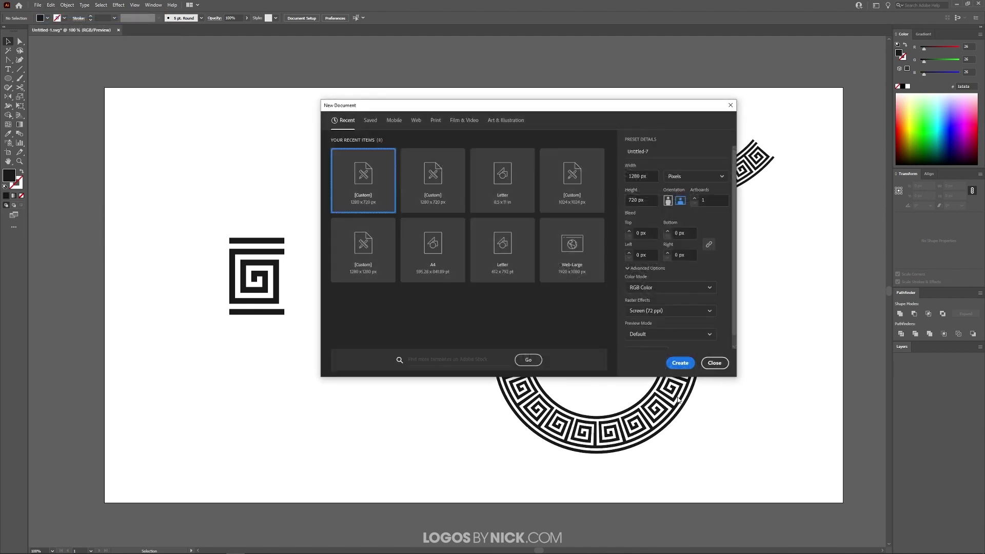
left_click(681, 363)
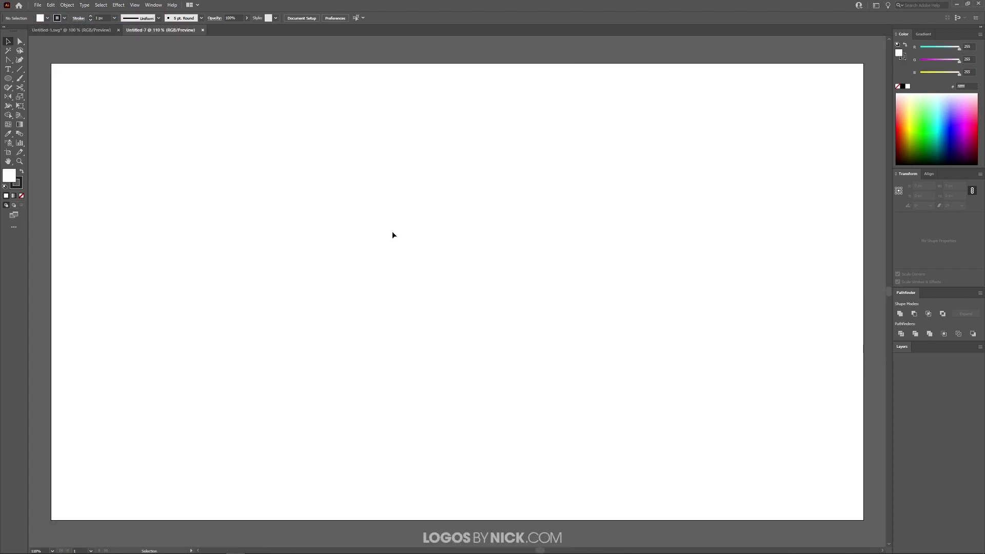
key("ctrl+v")
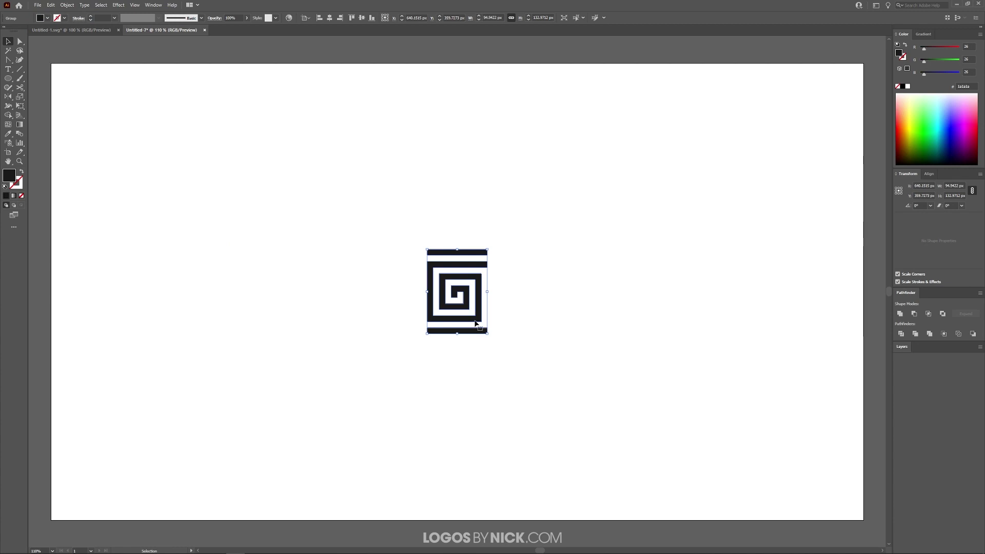
left_click_drag(435, 315, 75, 108)
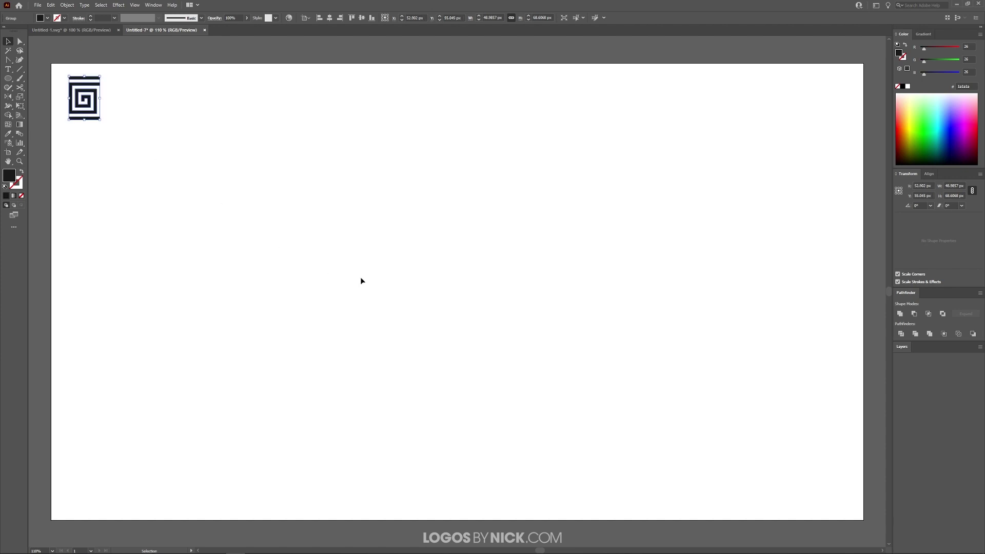
- Show the Brushes panel and save the Greek key tile as a pattern brush with default options
left_click(153, 4)
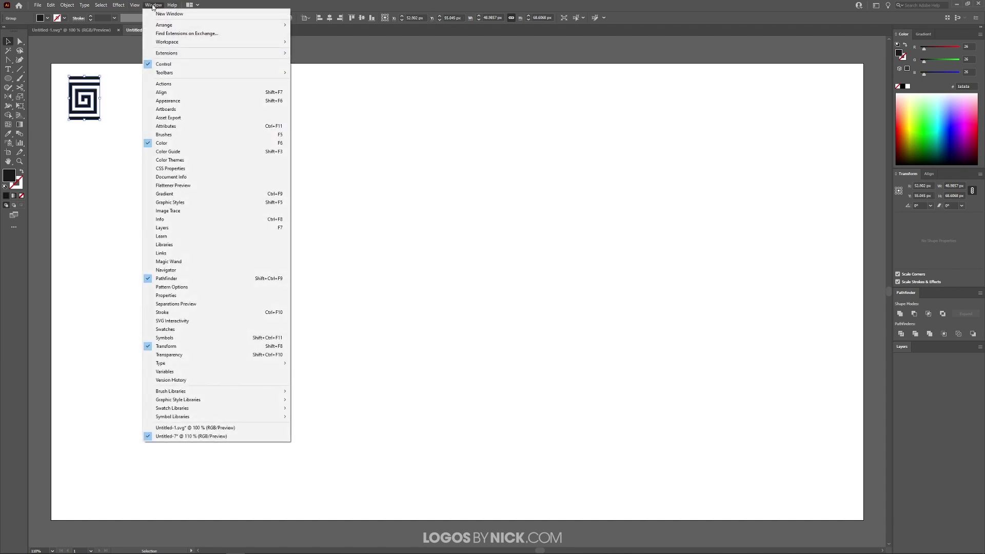
left_click(187, 135)
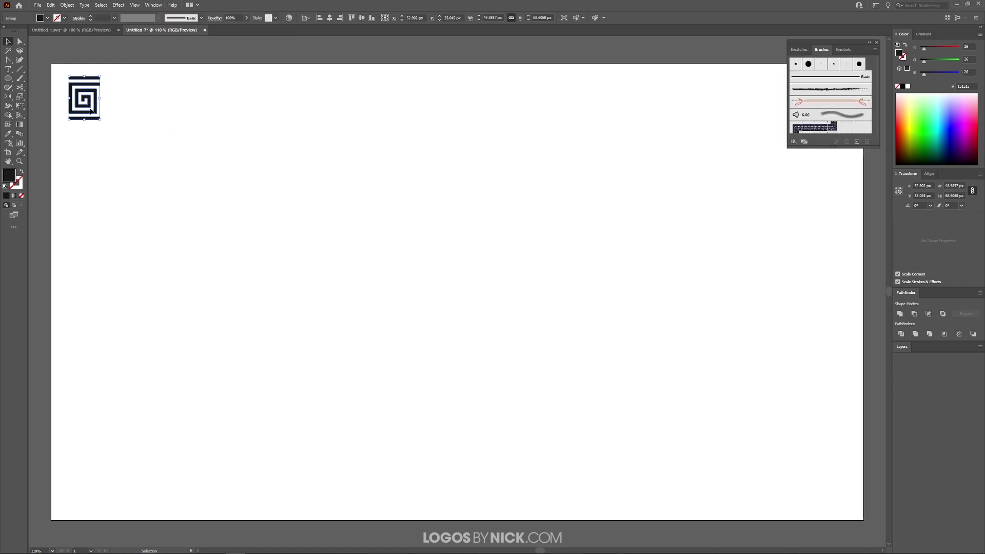
mouse_move(88, 109)
left_mouse_down()
mouse_move(99, 120)
mouse_move(97, 109)
left_mouse_up()
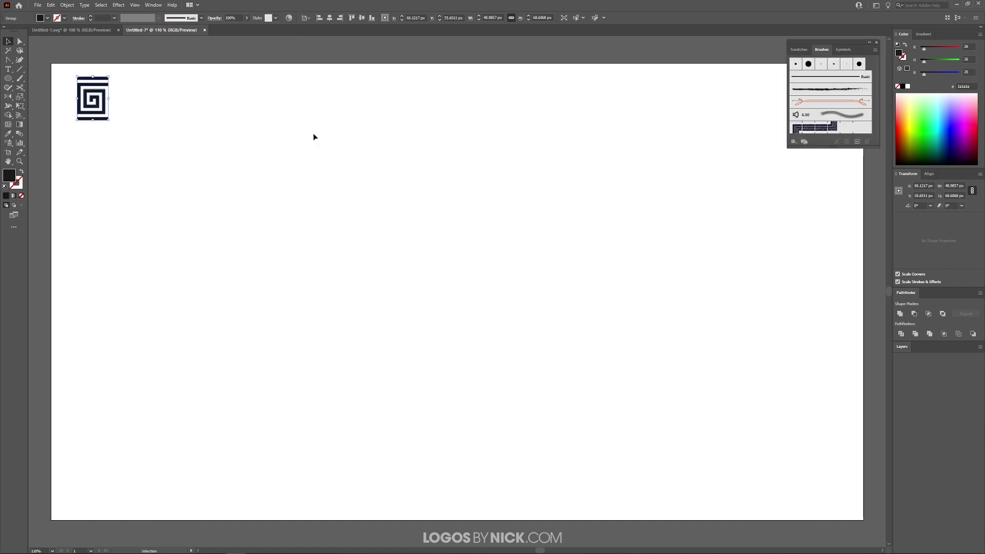
left_click(857, 142)
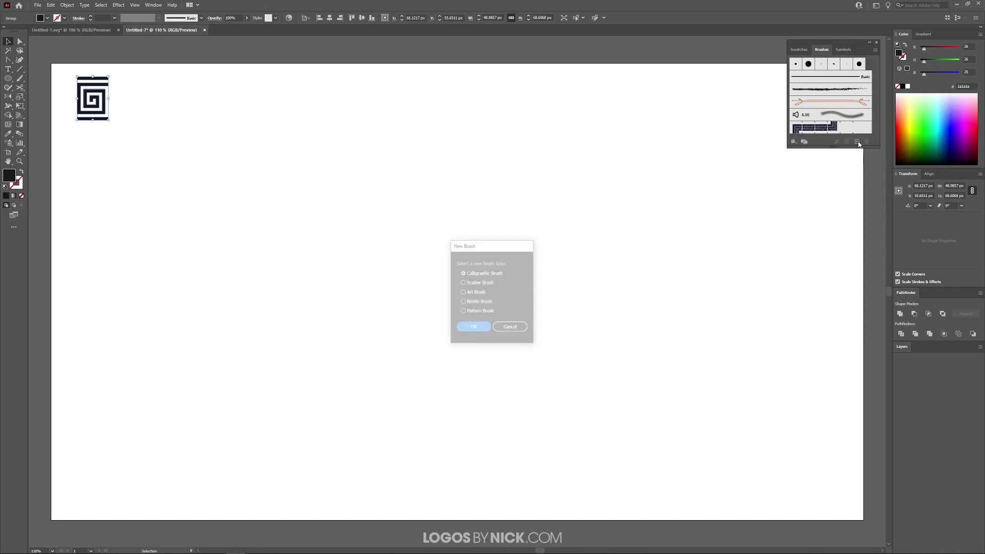
left_click(473, 327)
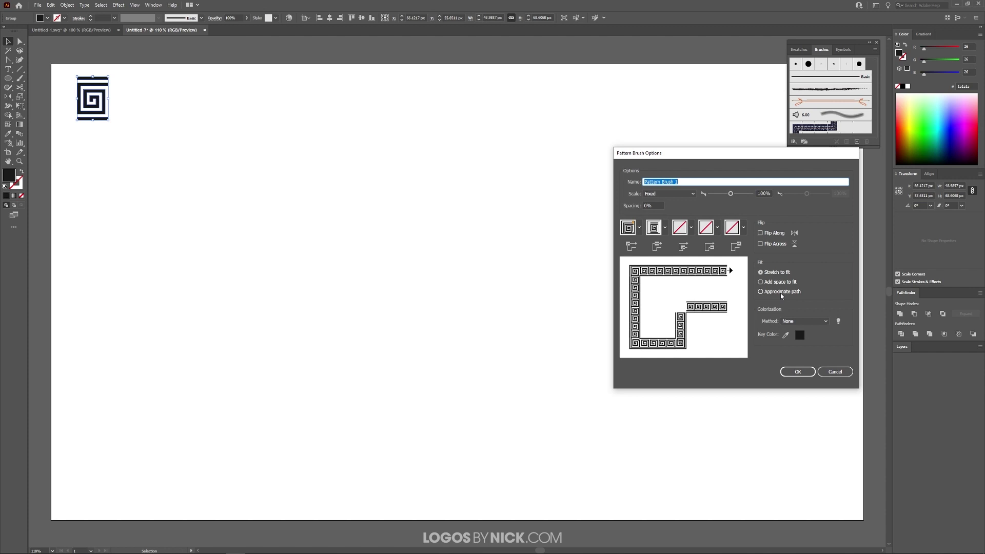
left_click(798, 371)
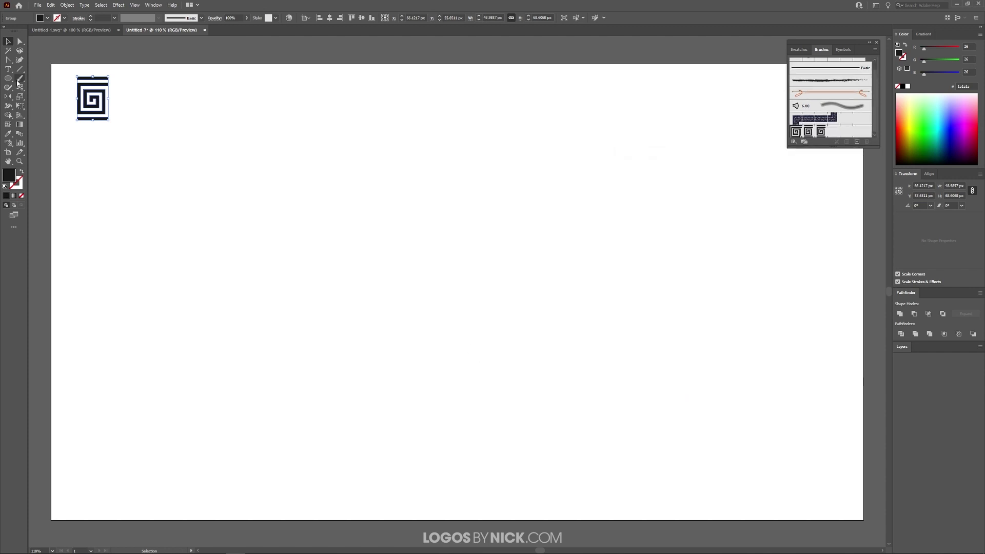
- Paint a wavy stroke with the new pattern brush, then shrink it and move it beside the tile
left_click(18, 80)
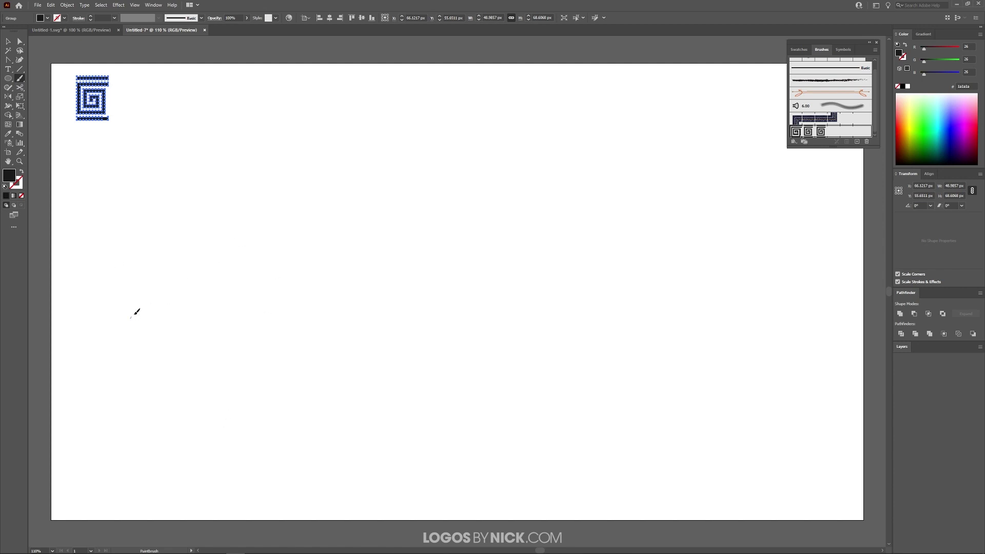
mouse_move(132, 317)
left_mouse_down()
mouse_move(636, 273)
mouse_move(661, 242)
left_mouse_up()
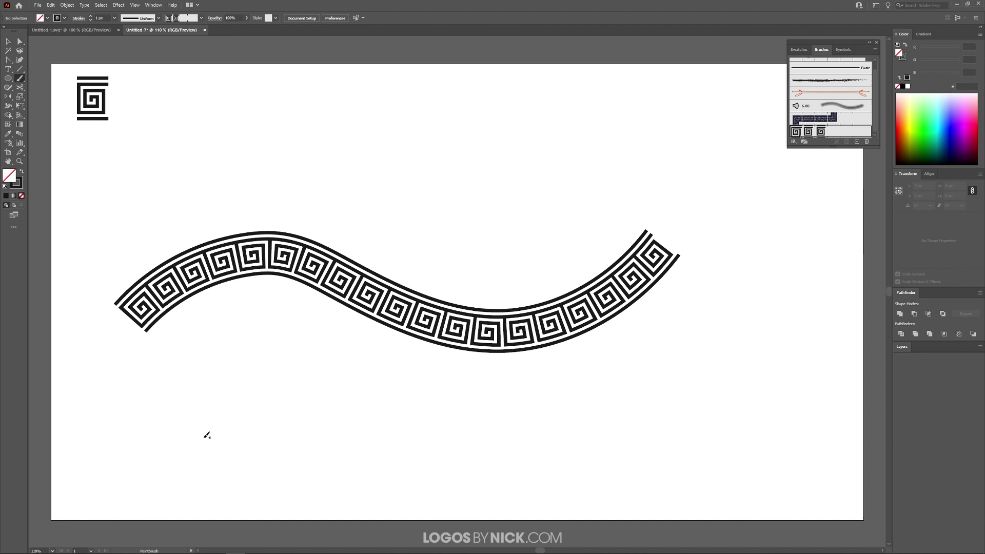
key("v")
left_click_drag(466, 331, 486, 230)
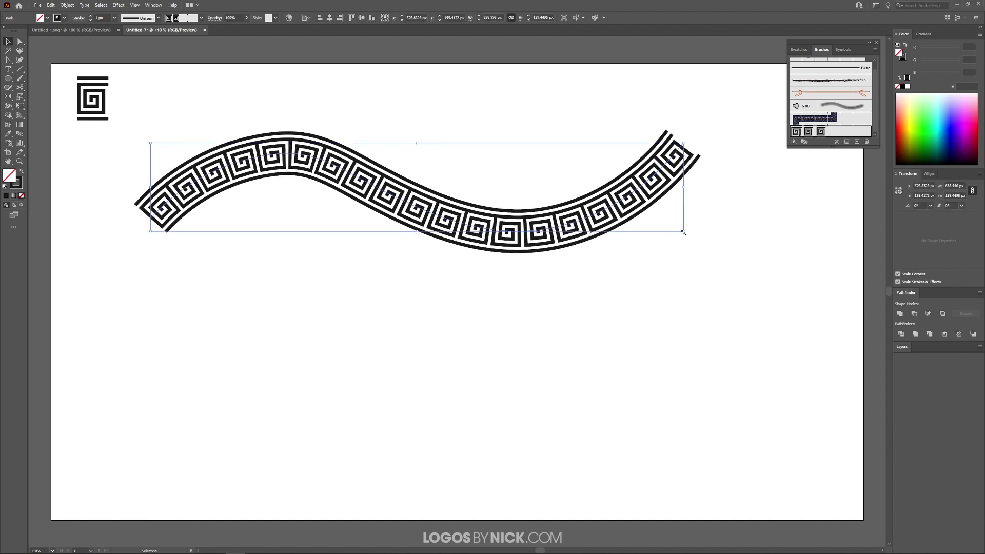
mouse_move(684, 232)
left_mouse_down()
mouse_move(450, 162)
mouse_move(376, 209)
mouse_move(366, 203)
left_mouse_up()
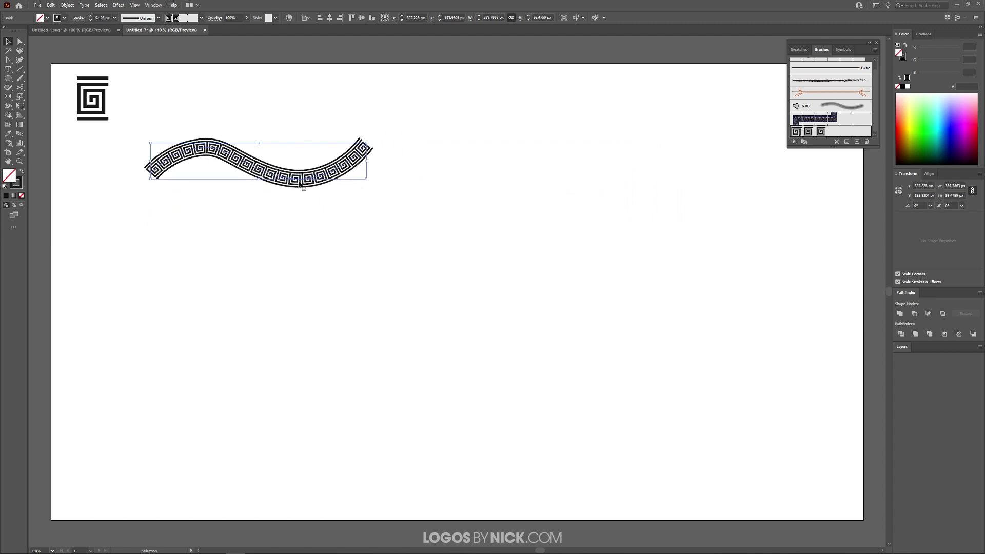
left_click_drag(300, 184, 309, 141)
left_click(68, 161)
- Draw a circle about 271 px wide mid-page and apply Pattern Brush 1 to it
key("l")
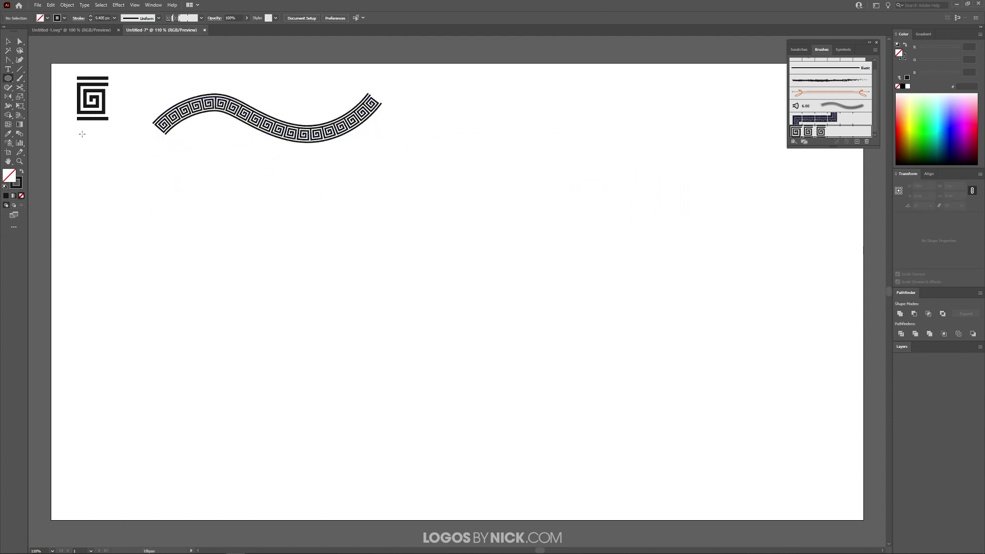
left_click_drag(343, 237, 514, 377)
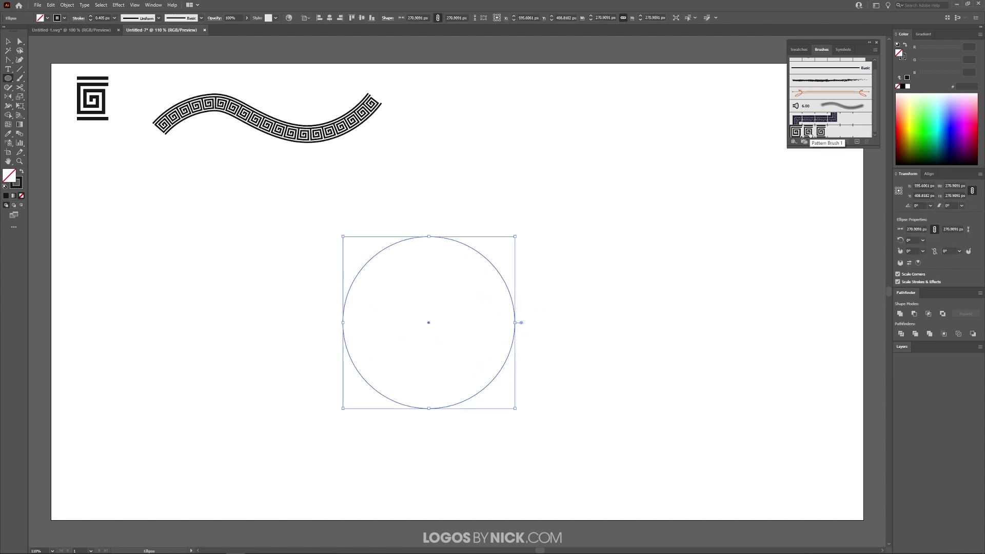
left_click(808, 132)
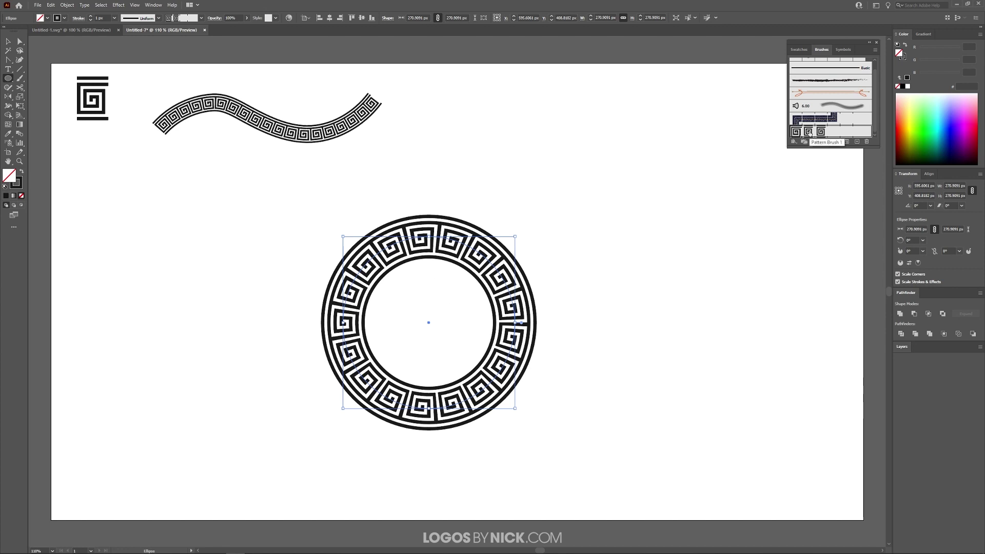
- Try about 40% scale and the outer corner tile choices in Pattern Brush Options, then cancel
double_click(809, 132)
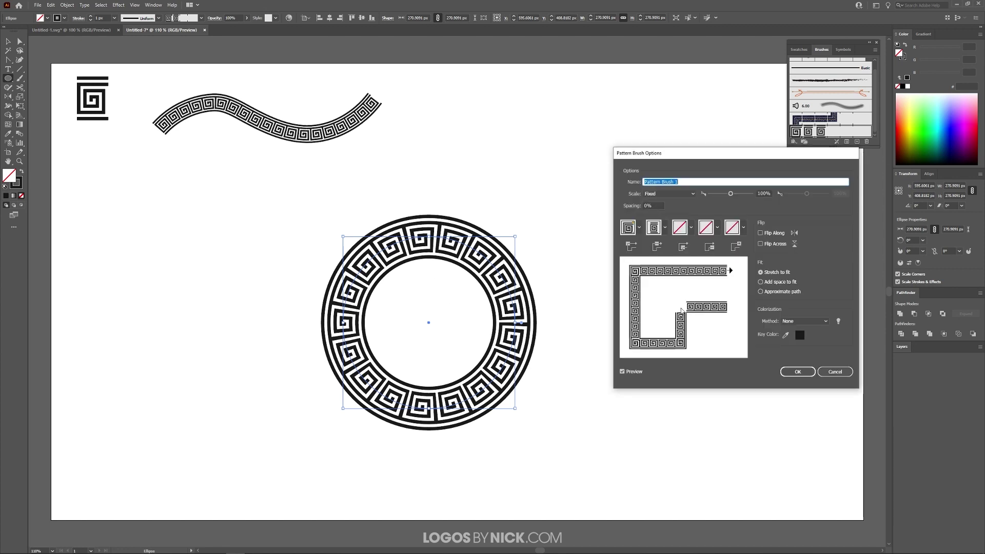
left_click(625, 374)
mouse_move(731, 199)
left_mouse_down()
mouse_move(712, 197)
mouse_move(723, 197)
left_mouse_up()
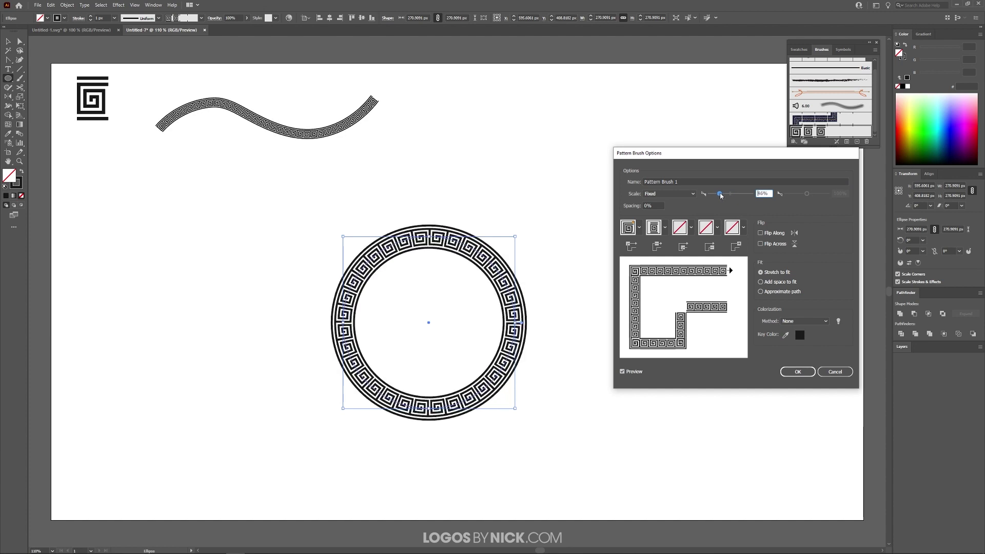
left_click(639, 229)
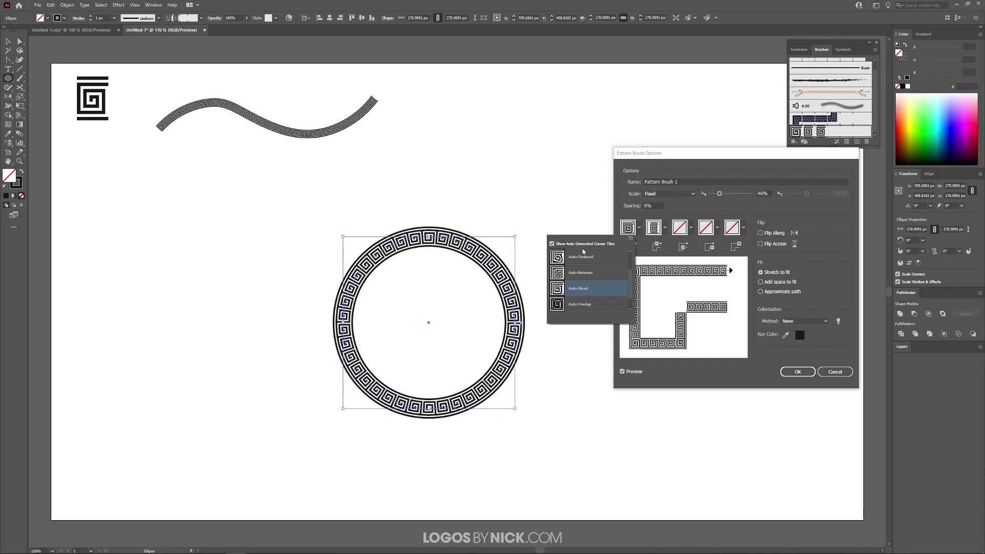
left_click(691, 209)
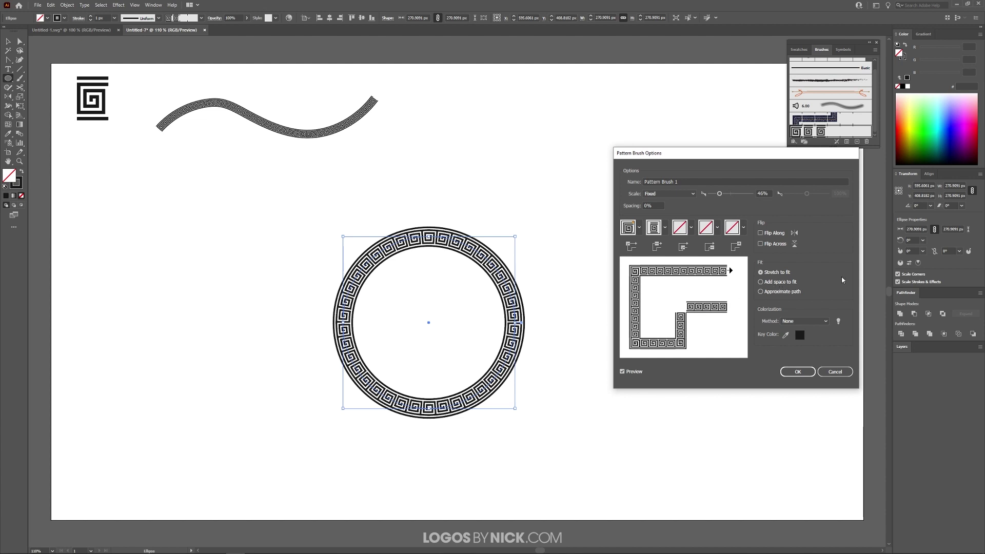
left_click(834, 371)
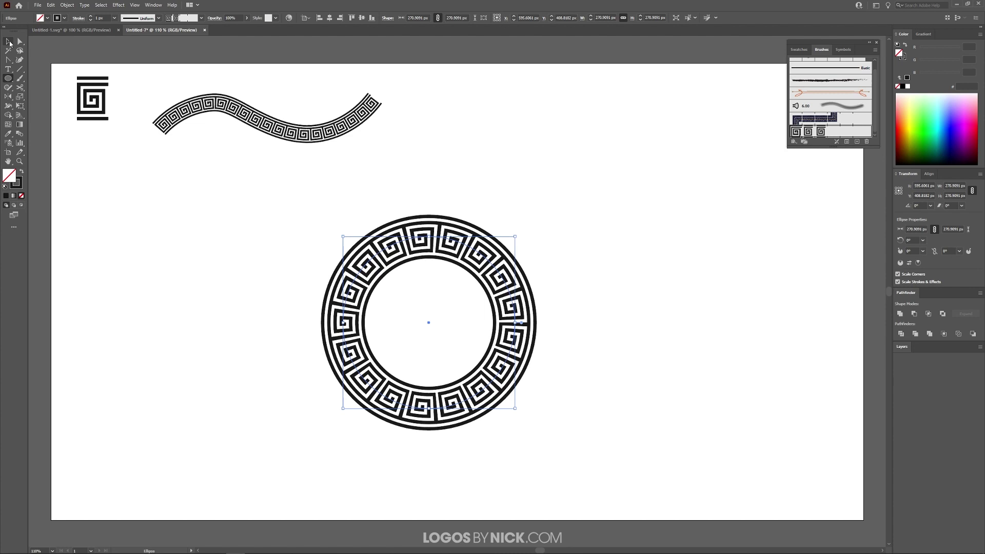
- Move the patterned circle up and right and lower its stroke weight to thin the border
key("v")
left_click_drag(461, 239, 472, 179)
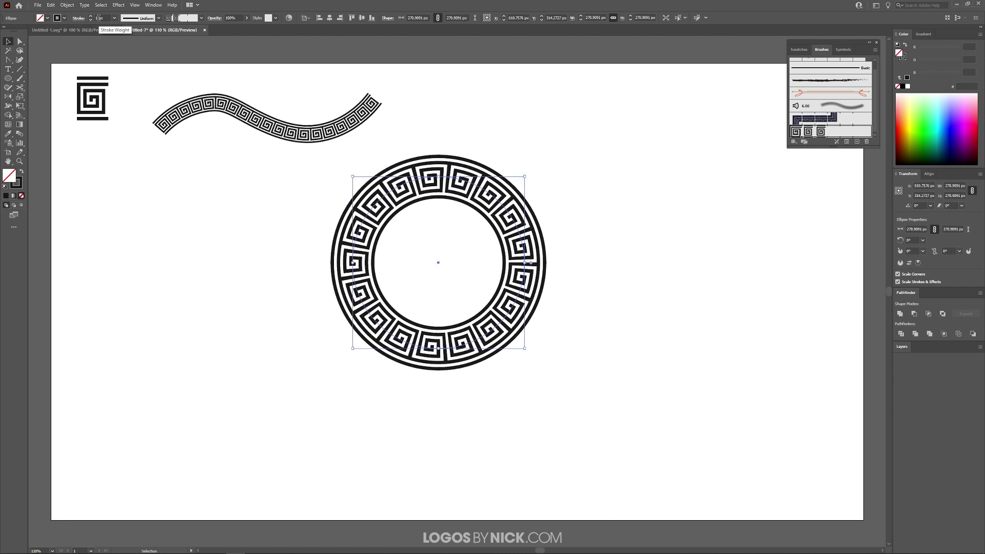
left_click(99, 18)
key("Down")
key("Down")
key("Down")
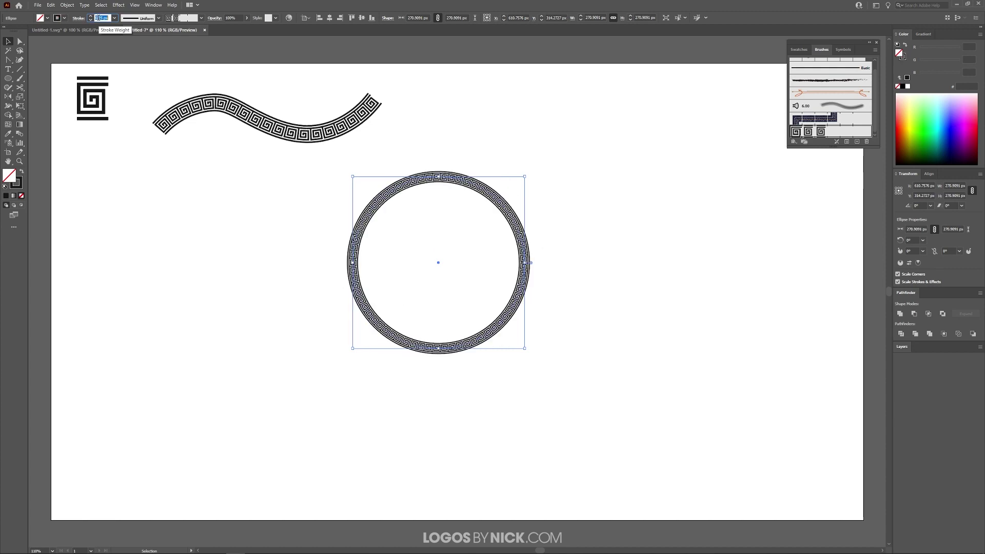
key("Up")
key("Up")
key("Up")
key("Up")
key("Down")
key("Down")
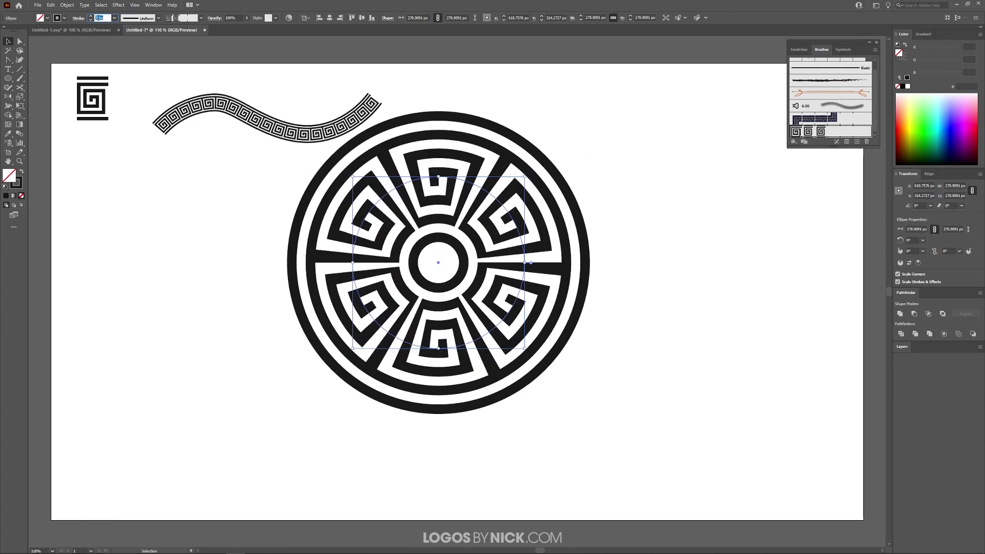
key("Down")
key("Down")
key("Down")
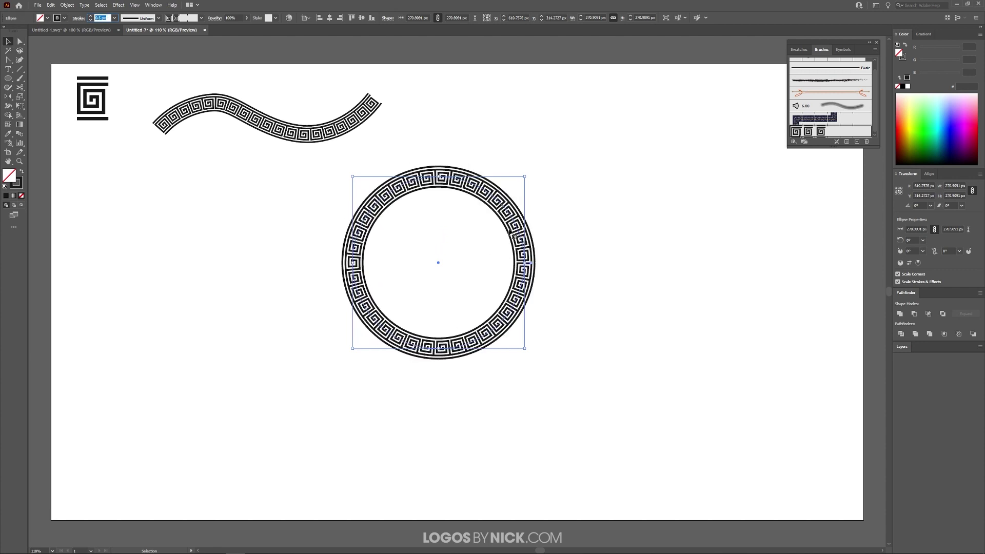
left_click_drag(476, 197, 539, 153)
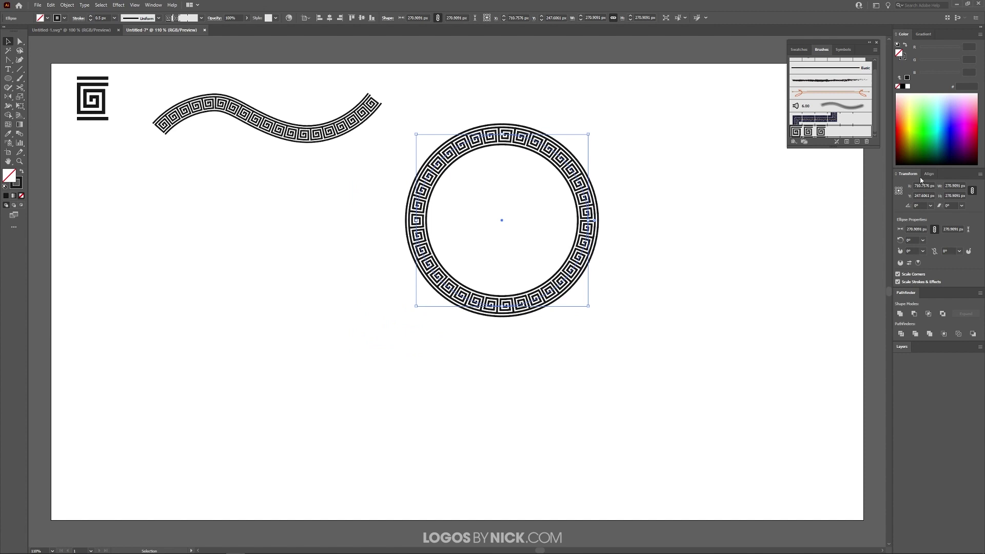
- Turn off Scale Strokes & Effects, then resize the circle to about 277 px at the upper right
left_click(153, 5)
left_click(412, 3)
left_click(898, 282)
mouse_move(544, 306)
left_mouse_down()
mouse_move(509, 401)
mouse_move(547, 355)
mouse_move(507, 314)
mouse_move(611, 398)
mouse_move(515, 334)
mouse_move(651, 429)
mouse_move(495, 340)
mouse_move(671, 451)
mouse_move(507, 349)
mouse_move(605, 414)
mouse_move(568, 396)
mouse_move(569, 382)
left_mouse_up()
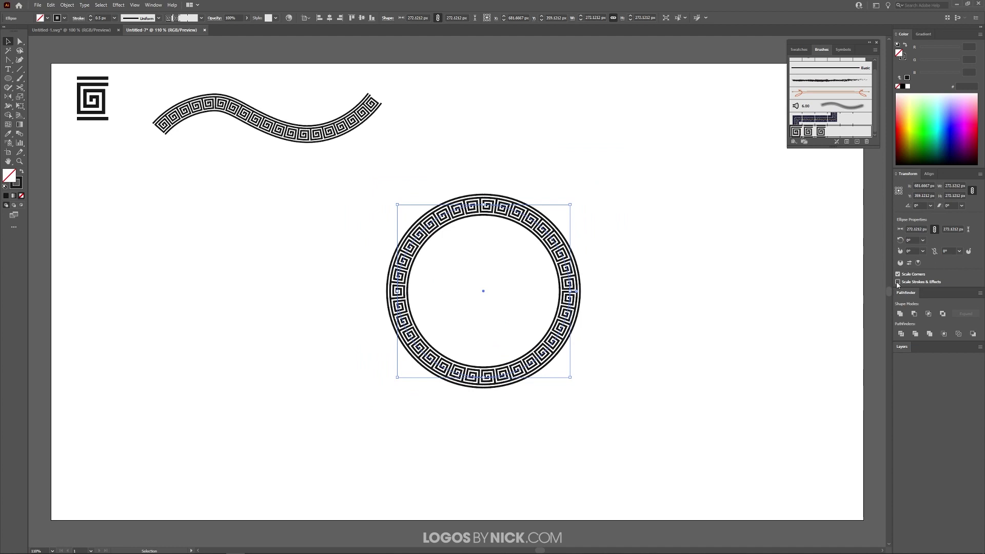
left_click_drag(571, 377, 571, 400)
left_click_drag(512, 376, 573, 282)
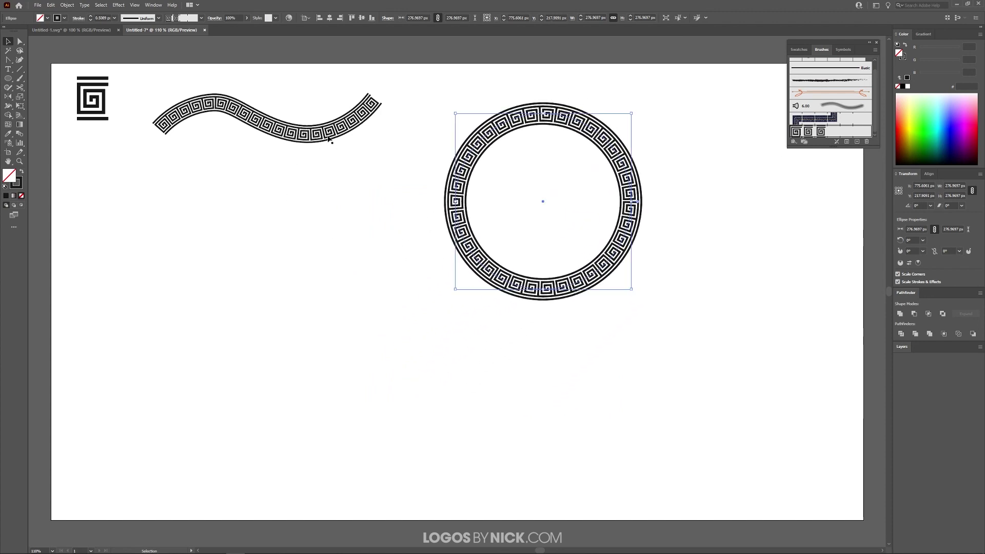
- Move the wave below-left of the circle, then trial-bend one of its anchors and undo it
left_click_drag(328, 138, 407, 345)
left_click_drag(349, 330, 316, 294)
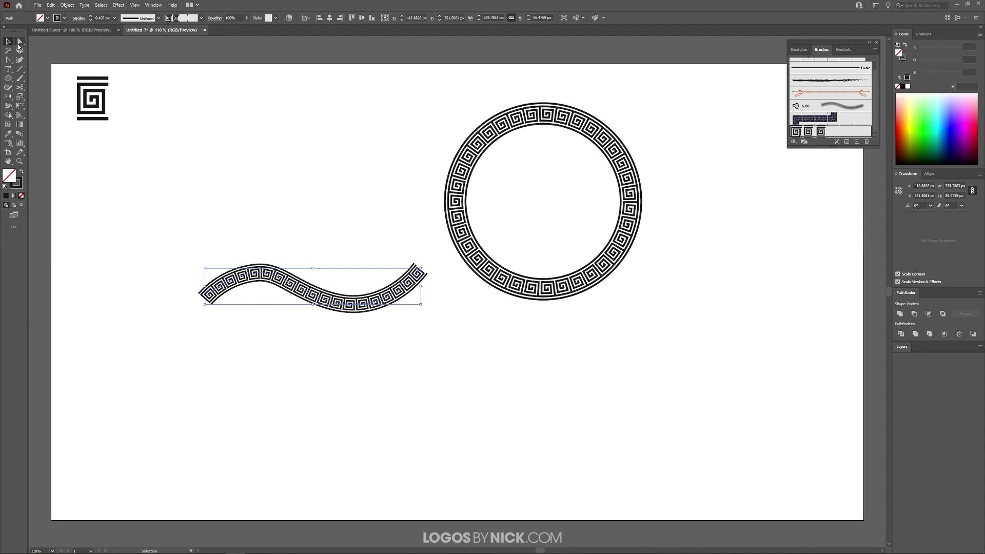
left_click(19, 42)
scroll(258, 272, "up", 3)
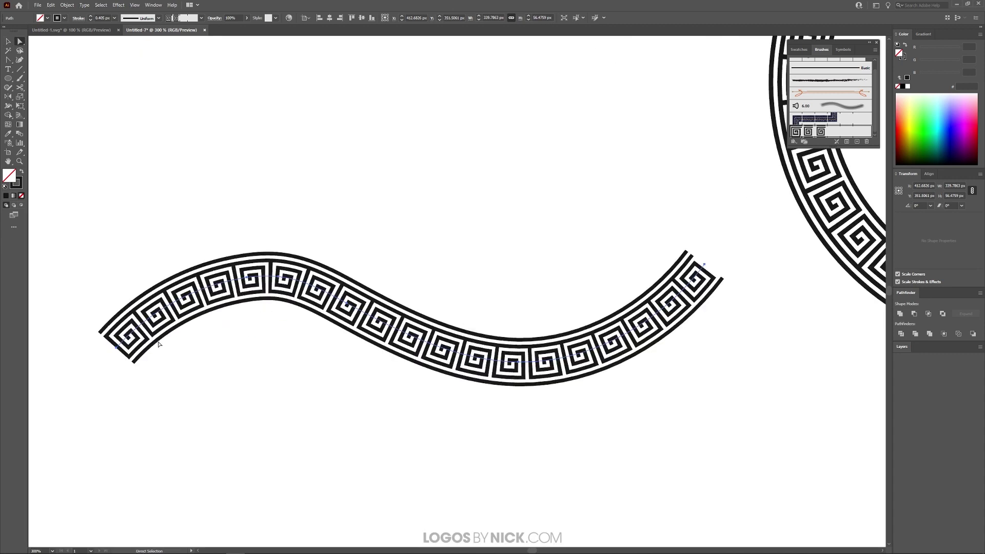
left_click(117, 349)
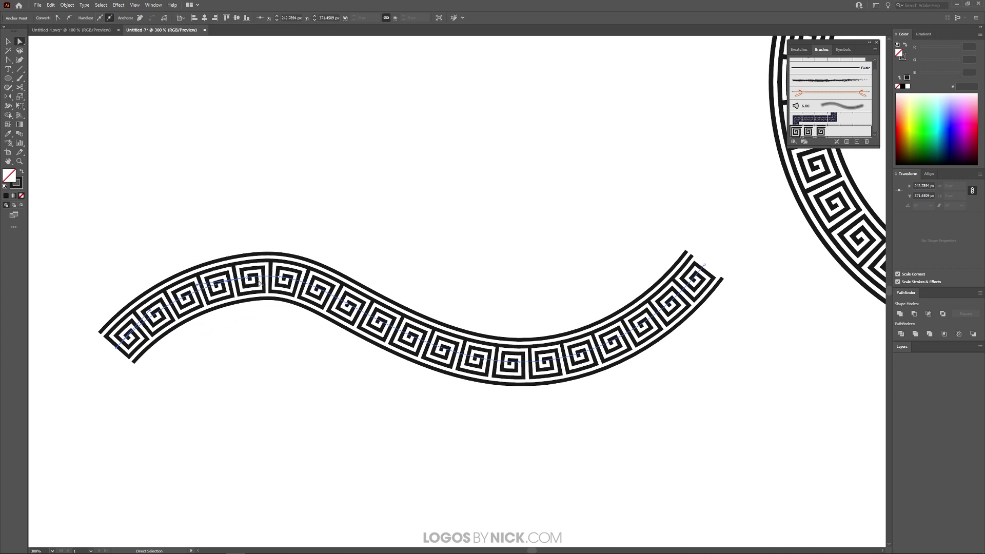
left_click(248, 279)
mouse_move(248, 278)
left_mouse_down()
mouse_move(221, 130)
mouse_move(236, 361)
mouse_move(289, 398)
left_mouse_up()
key("ctrl+z")
- Apply Object > Expand Appearance to the wave, deselect it, and zoom to fit the artboard
left_click(67, 5)
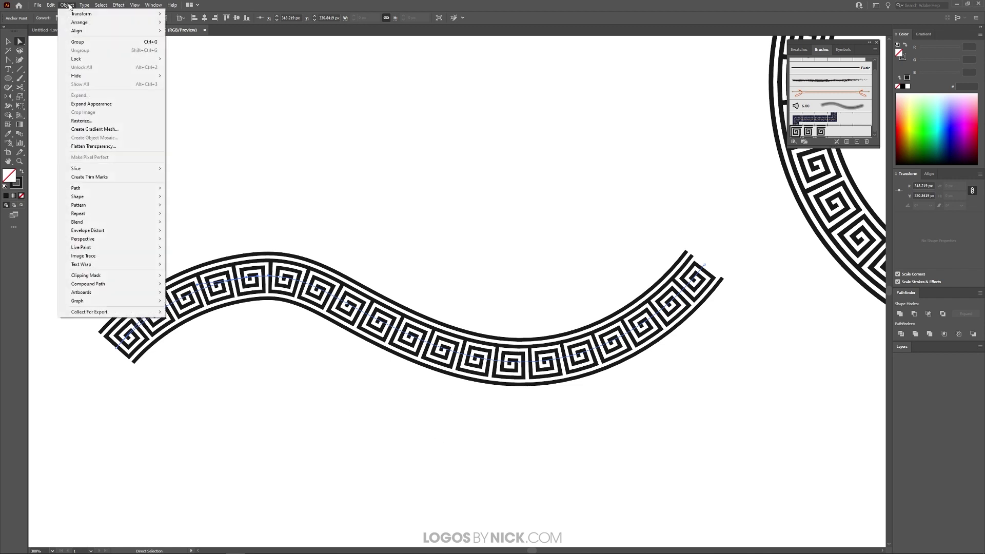
left_click(94, 104)
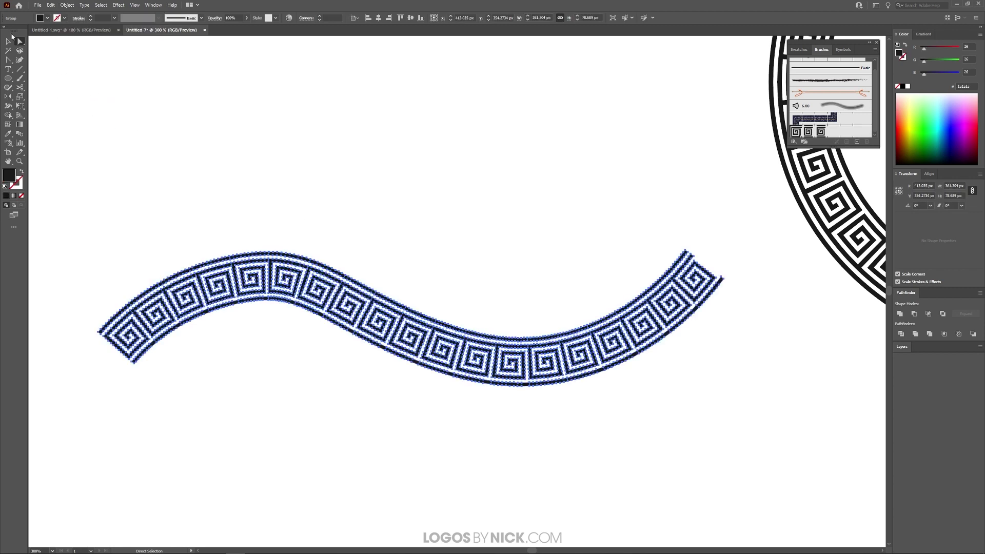
left_click(9, 40)
left_click(349, 206)
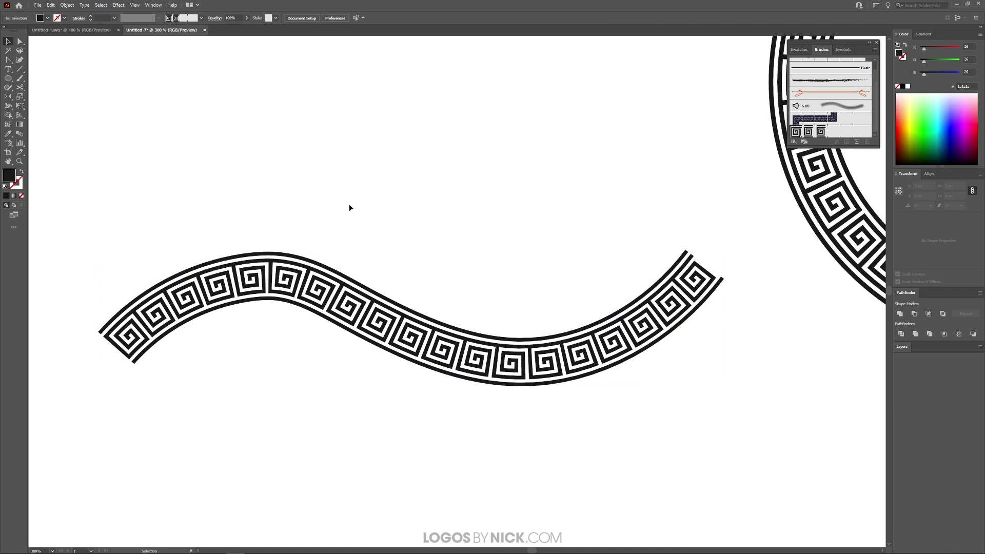
key("ctrl+1")
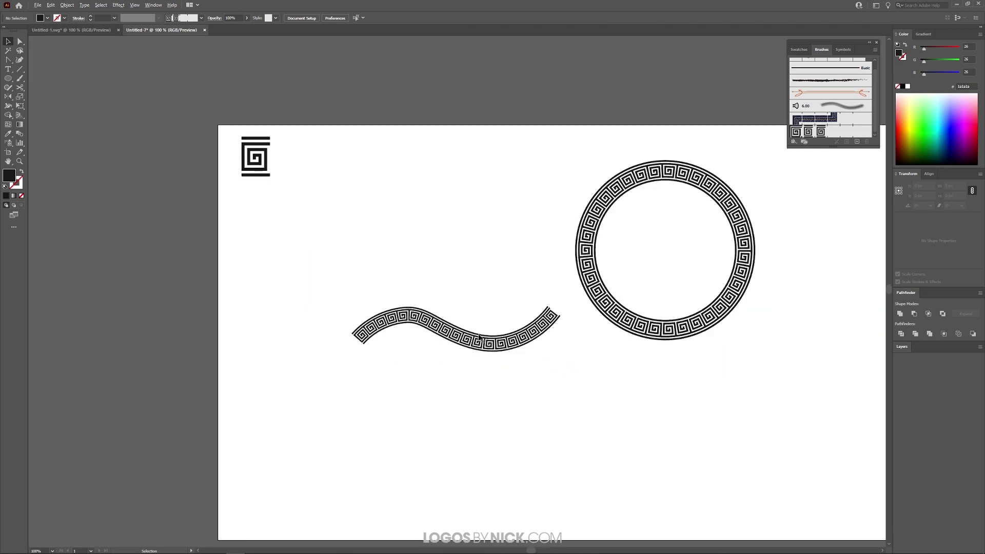